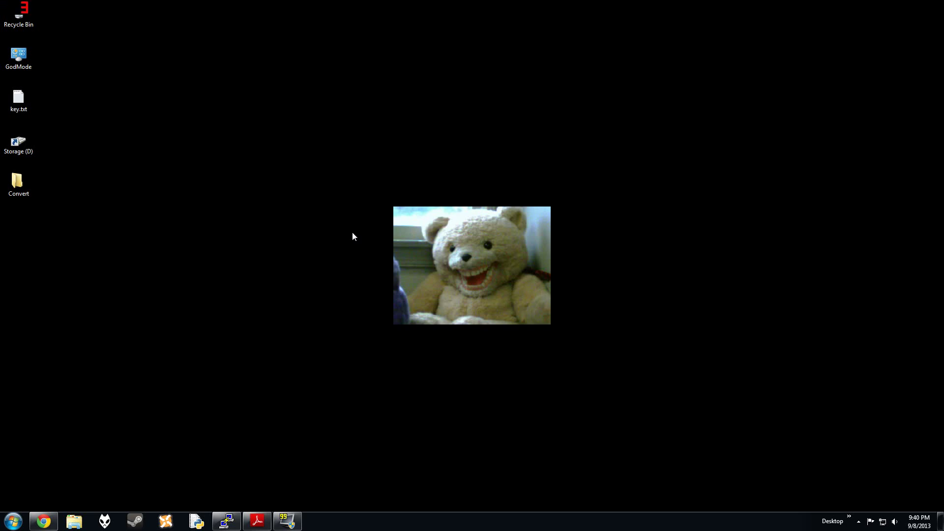
Bring up foobar2000 and select the New Macabre track in the Russian Circles playlist
left_click(114, 520)
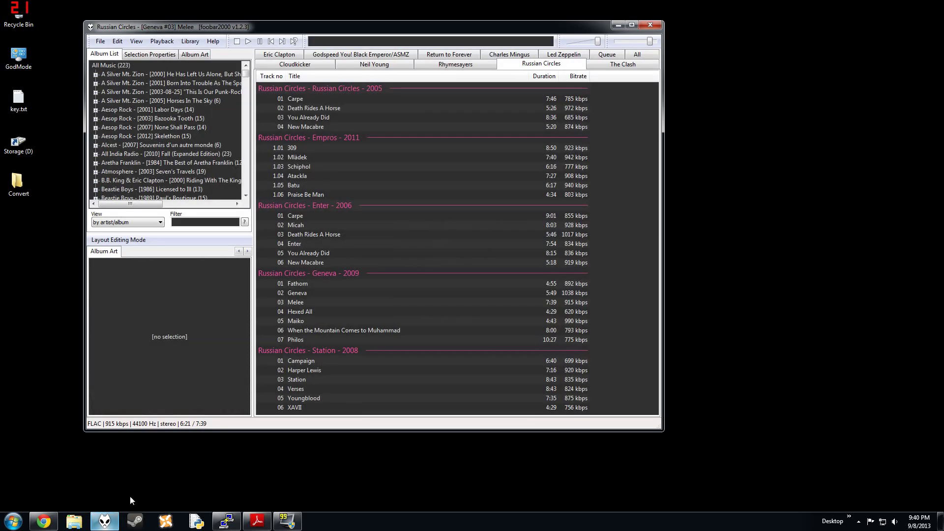
left_click(319, 262)
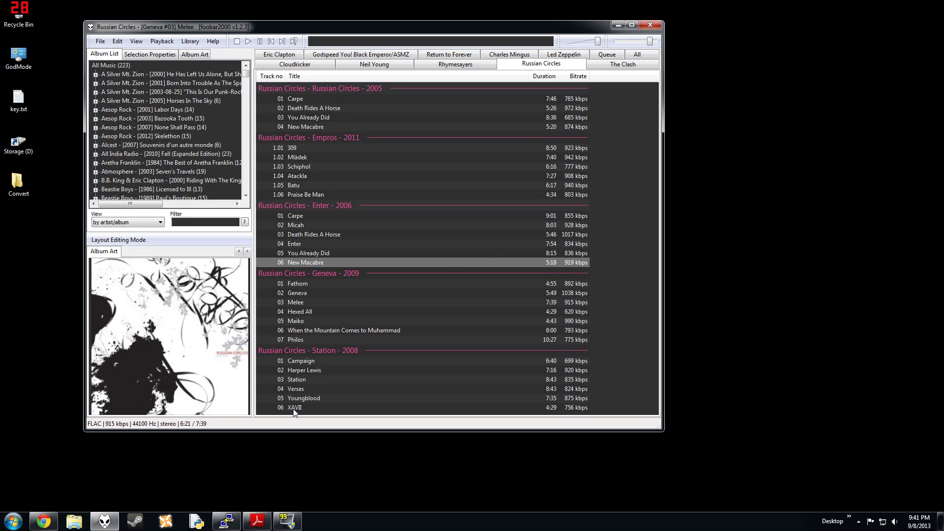
In the All playlist, select the ten Neil Young Harvest - 1972 tracks and show their Convert options
left_click(313, 137)
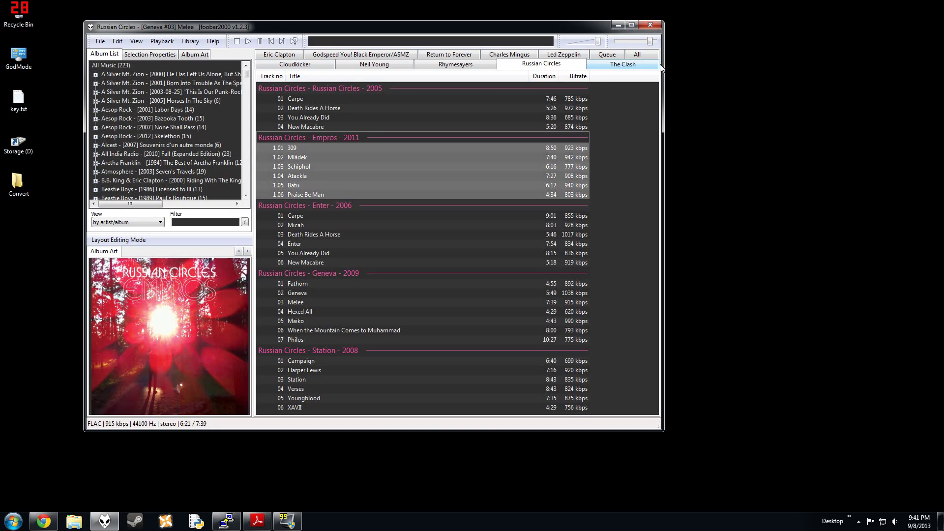
left_click(642, 53)
scroll(363, 215, "up", 15)
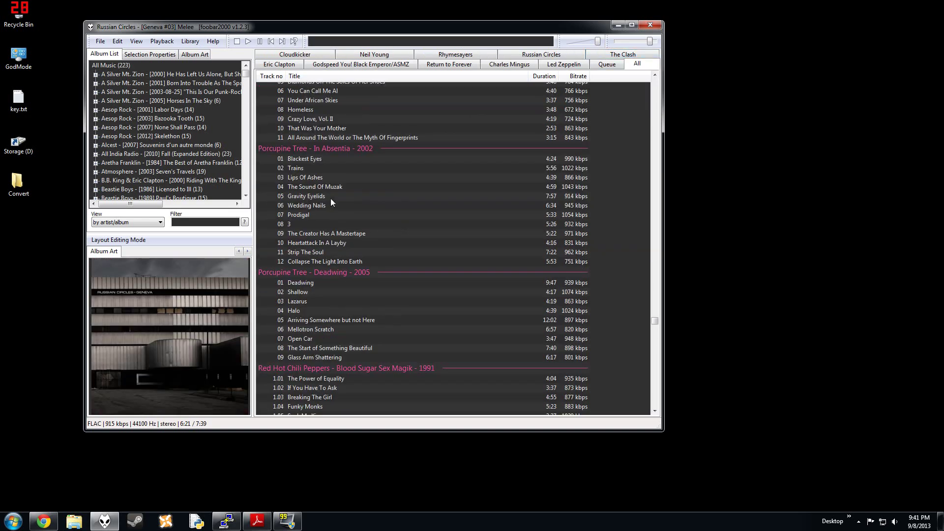
scroll(331, 134, "up", 10)
left_click(314, 149)
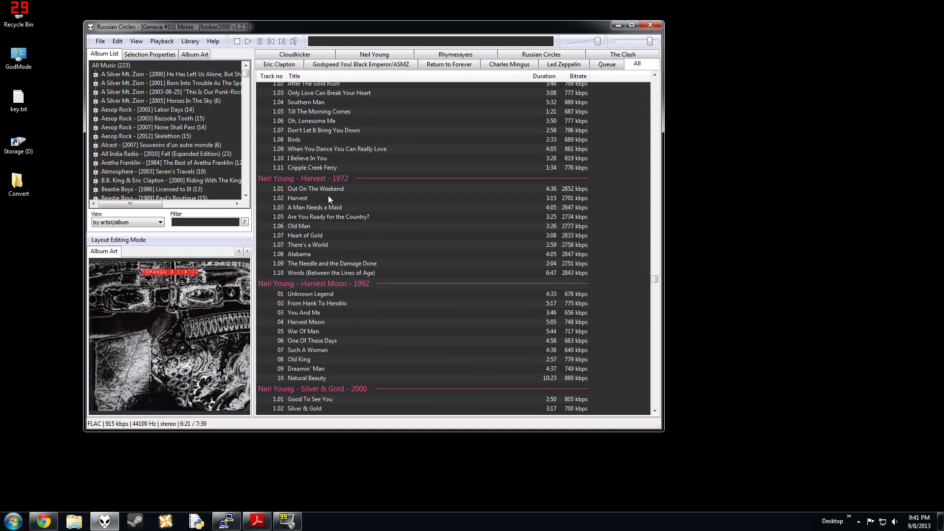
left_click(311, 179)
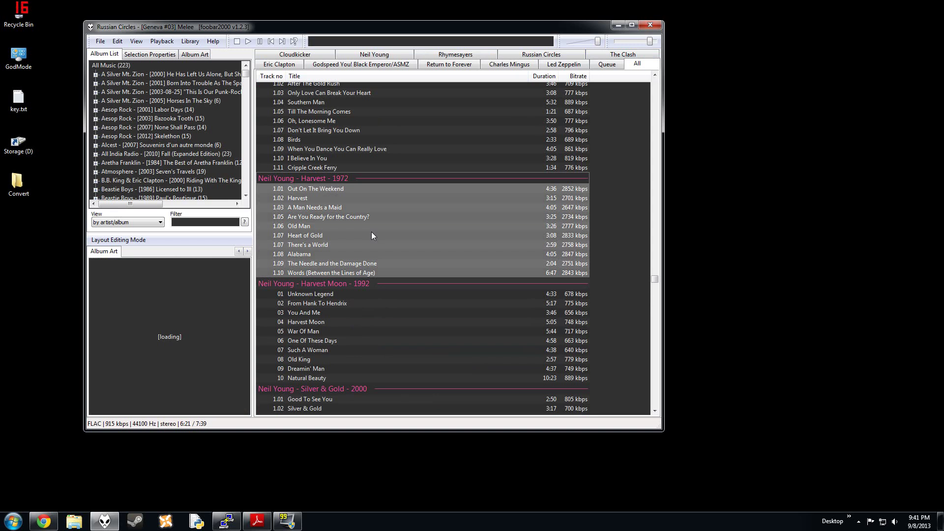
right_click(311, 222)
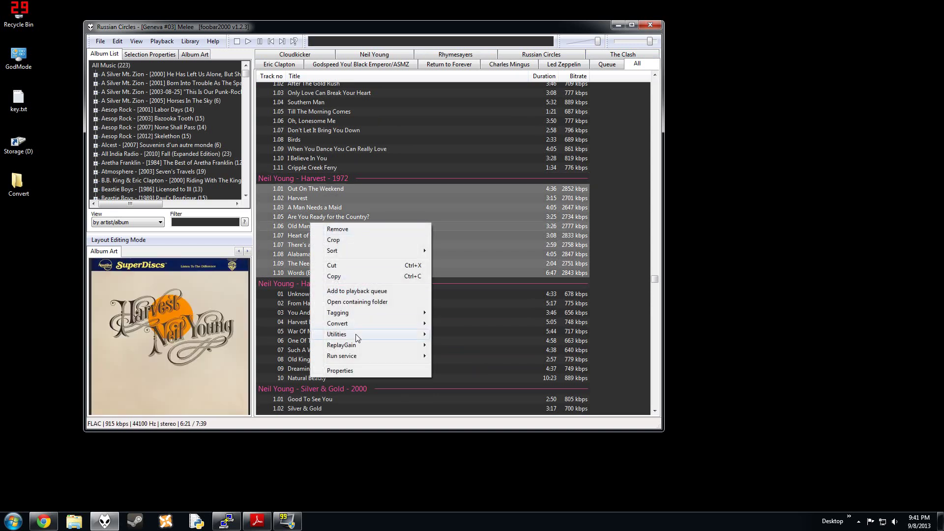
mouse_move(347, 325)
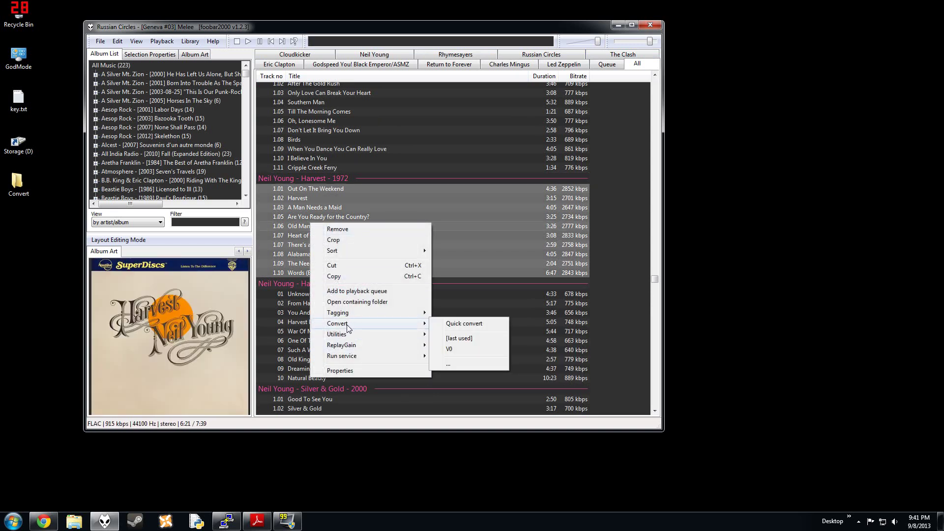
Set the MP3 (LAME) output format preset's quality to 320kbps CBR
left_click(453, 366)
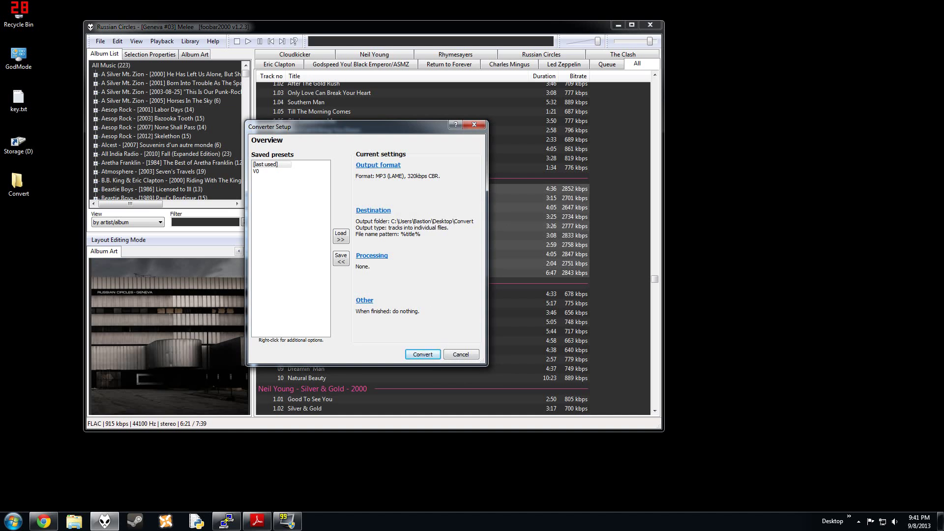
left_click(370, 166)
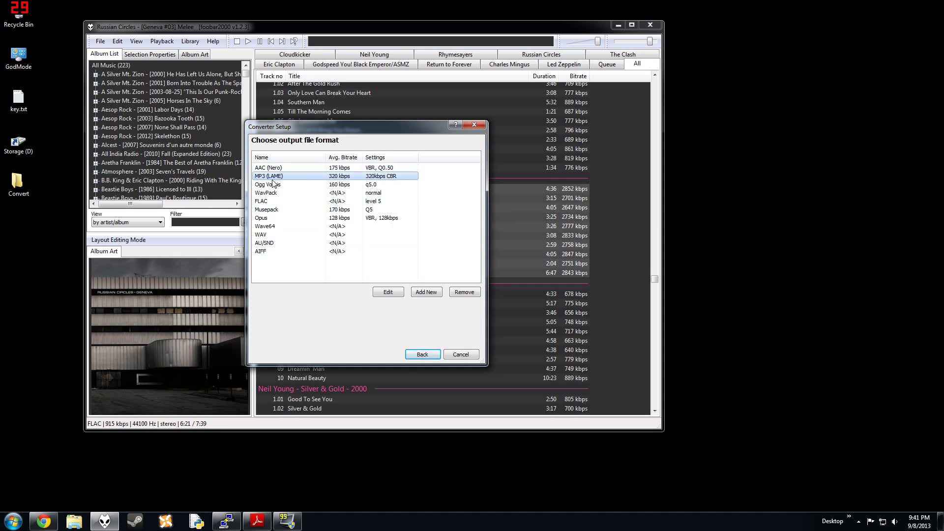
left_click(393, 294)
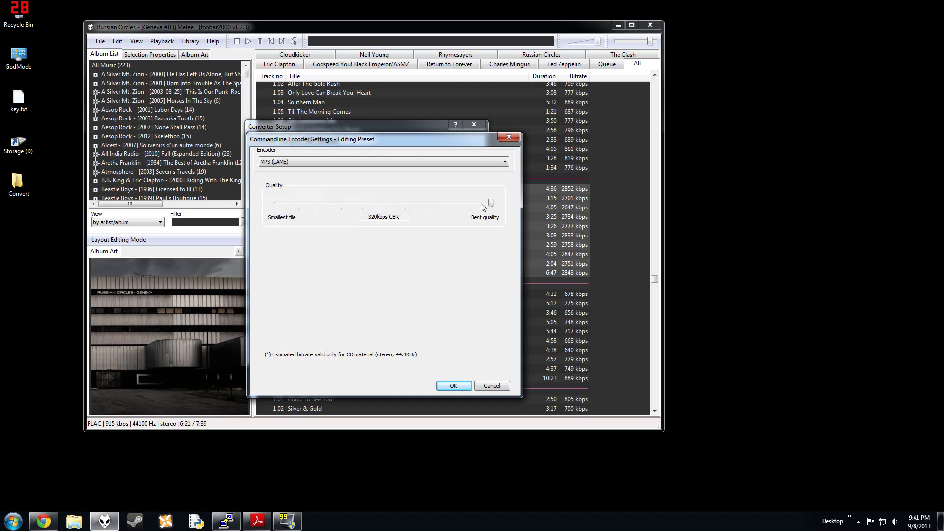
left_click_drag(491, 203, 264, 211)
left_click_drag(273, 206, 495, 226)
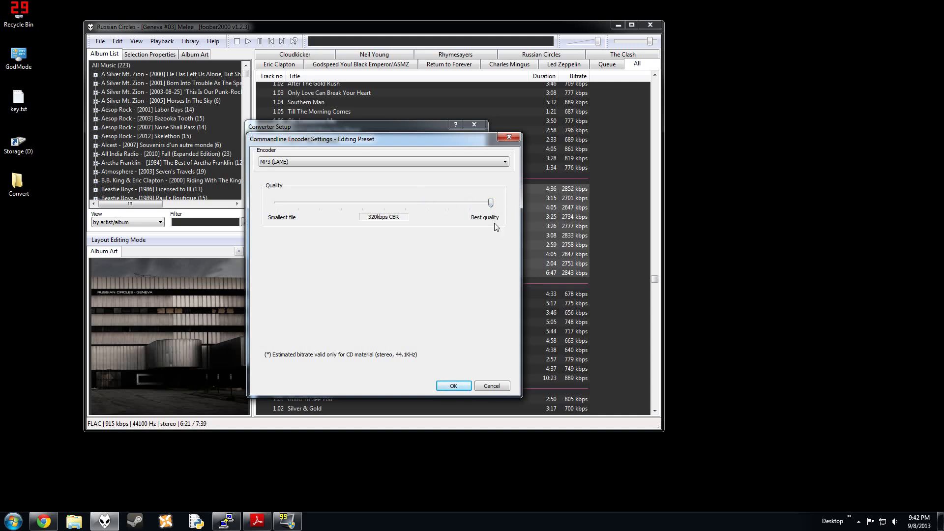
left_click(453, 385)
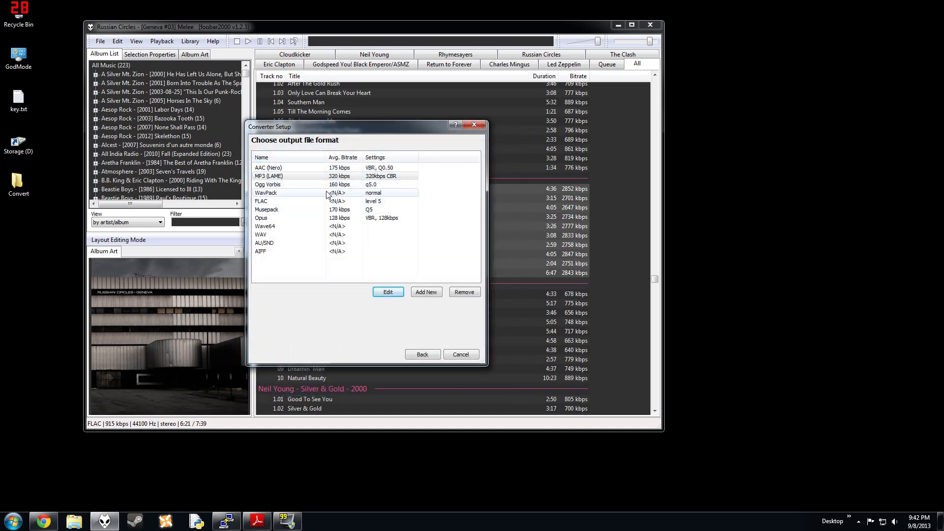
Point the output destination at the empty desktop Convert folder
left_click(421, 355)
left_click(366, 214)
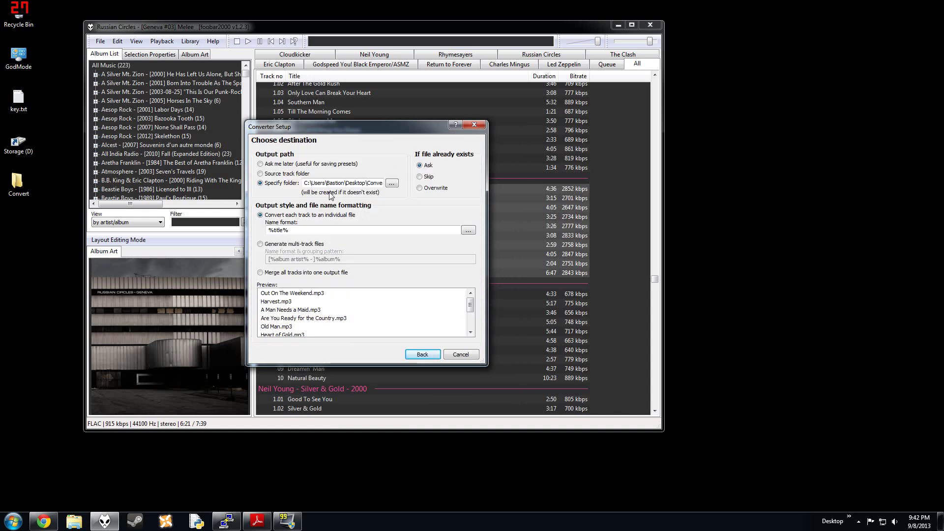
double_click(351, 182)
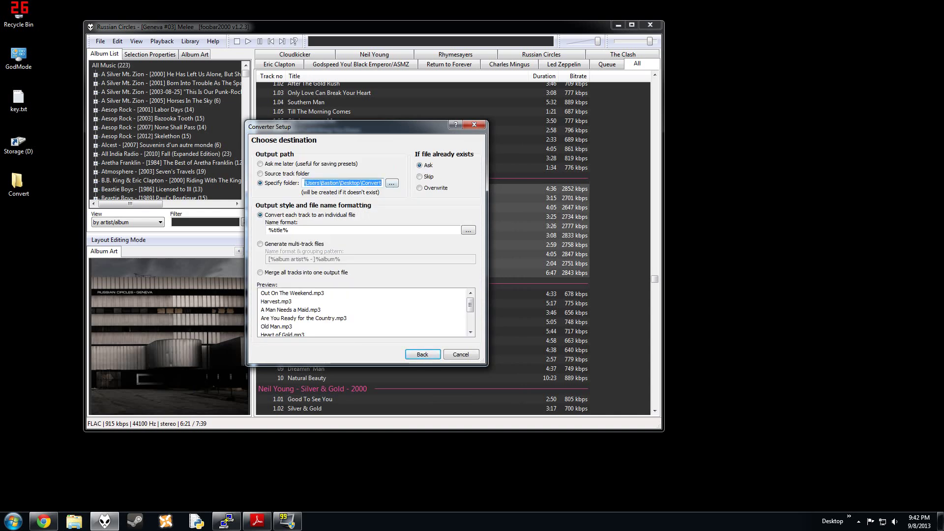
double_click(18, 183)
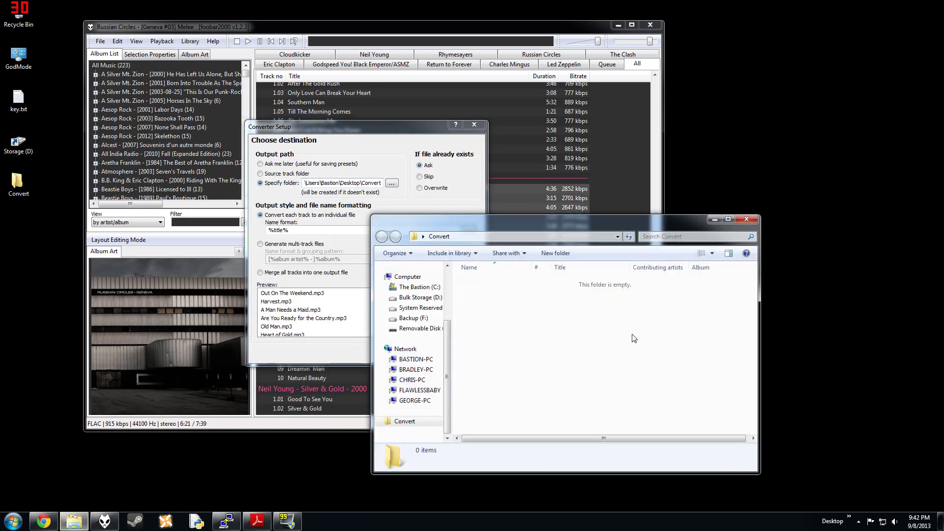
left_click(747, 219)
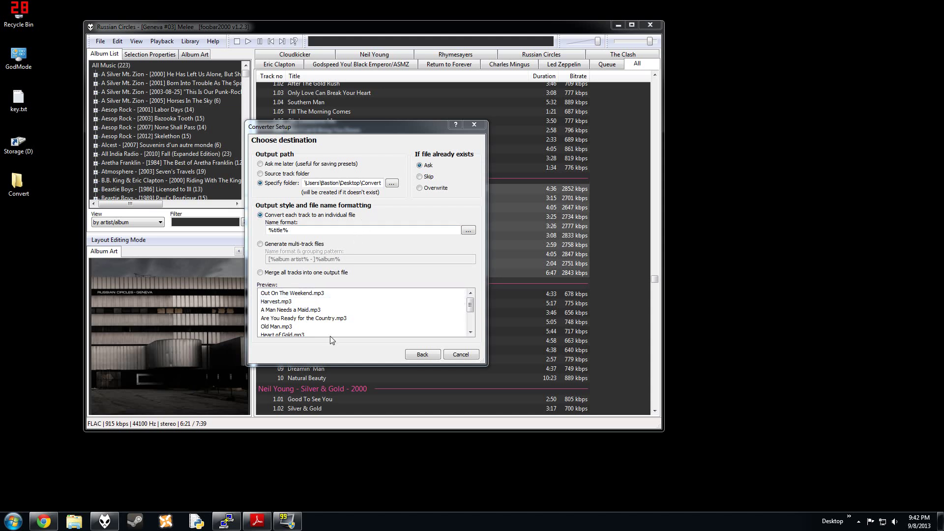
Output each track as its own individual file instead of merging them
left_click(302, 272)
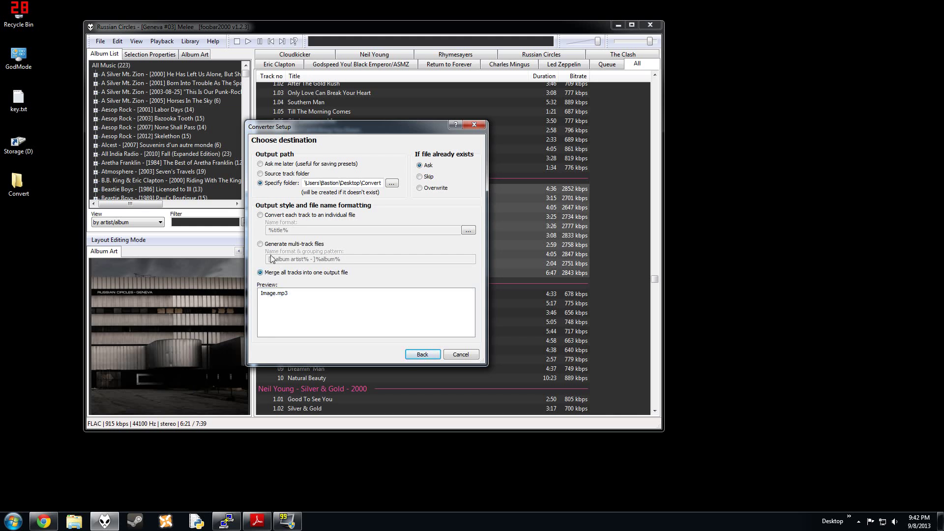
left_click(273, 217)
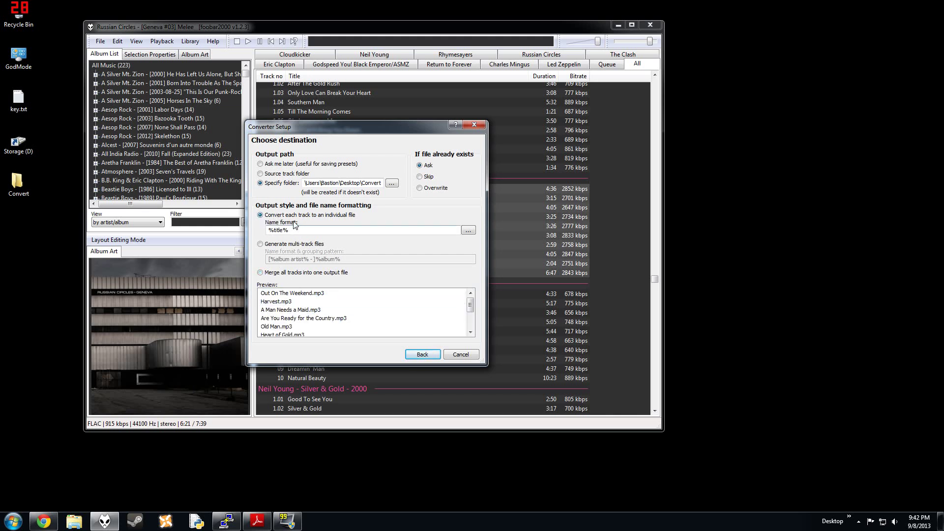
mouse_move(471, 304)
left_mouse_down()
mouse_move(470, 322)
mouse_move(470, 299)
left_mouse_up()
left_click(423, 354)
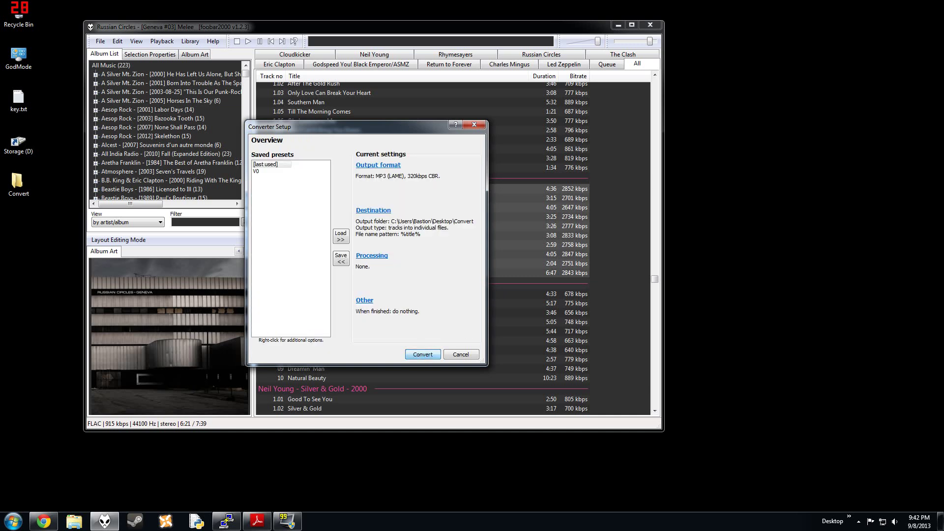
left_click(372, 257)
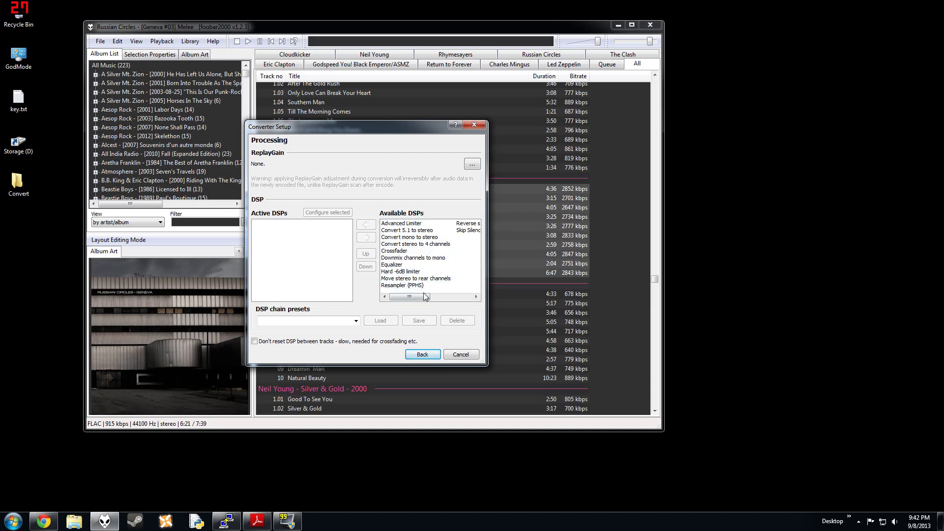
mouse_move(413, 296)
left_mouse_down()
mouse_move(446, 294)
mouse_move(412, 296)
left_mouse_up()
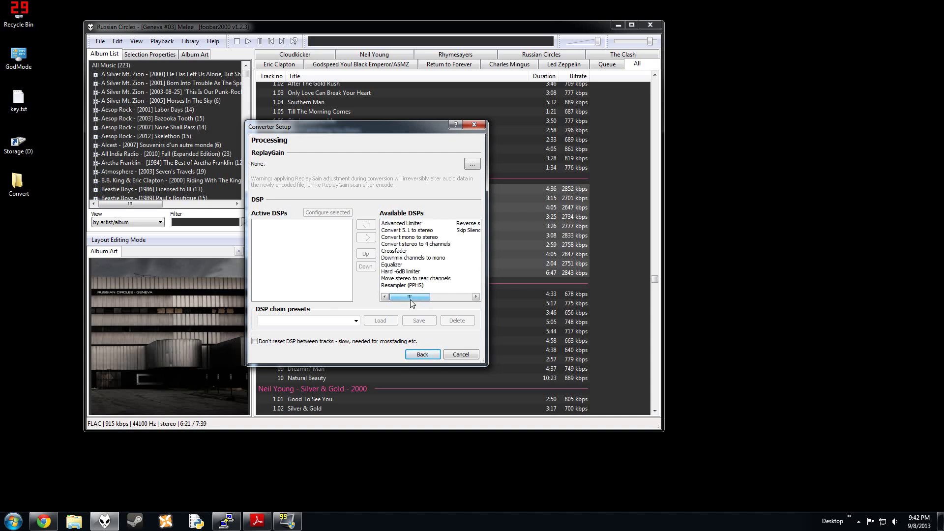
left_click(421, 353)
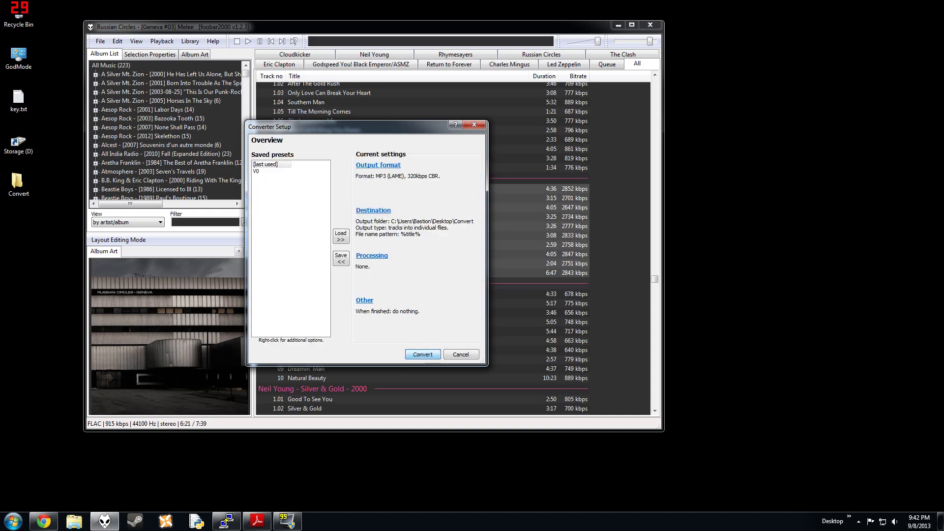
left_click(365, 301)
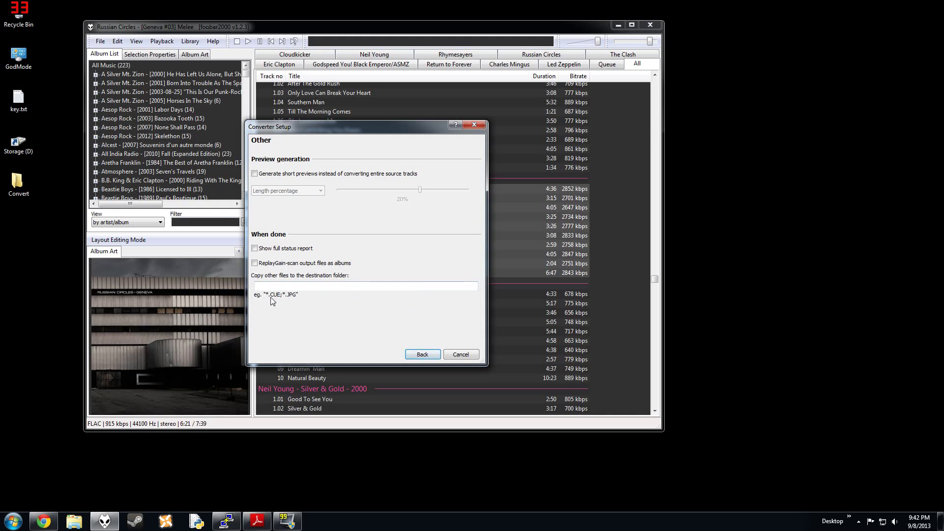
left_click(422, 355)
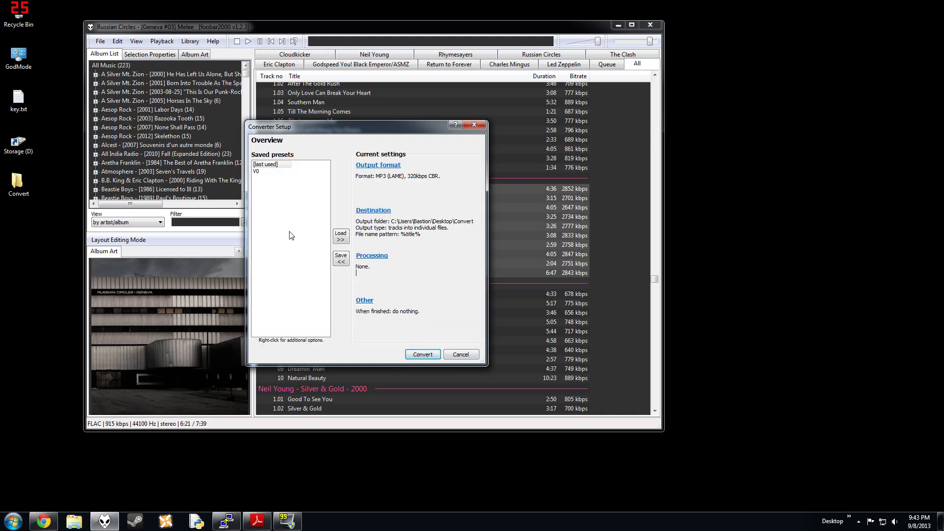
Load the saved V0 converter preset
left_click(269, 172)
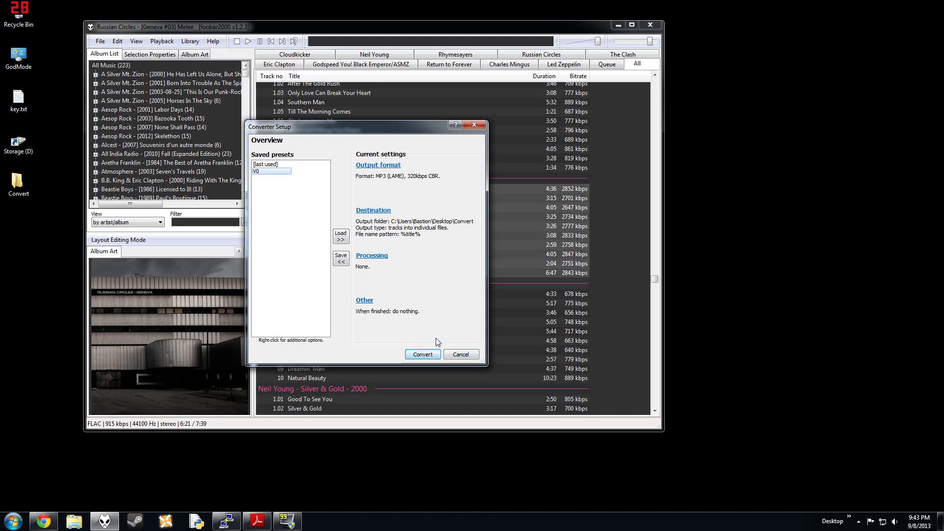
Search the web for lame.exe in Chrome and open the LAME MP3 Encoder project site
left_click(43, 522)
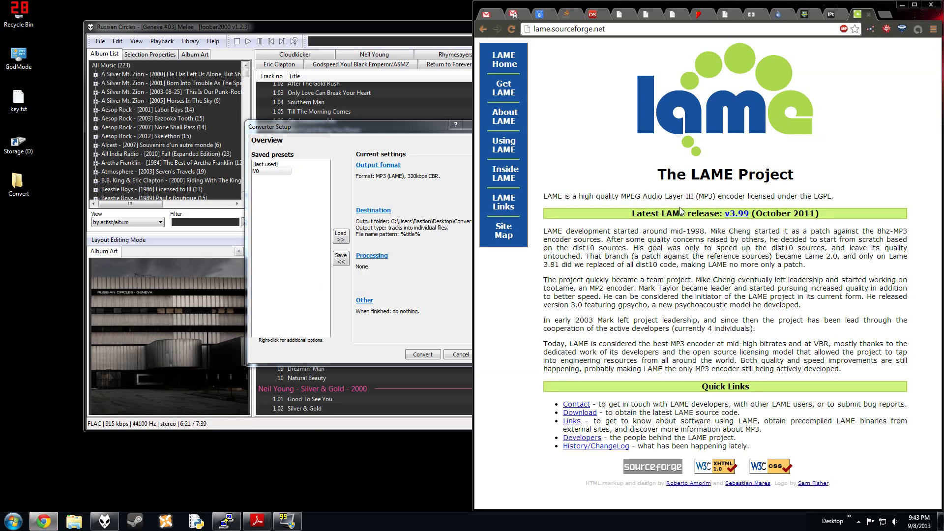
left_click(601, 30)
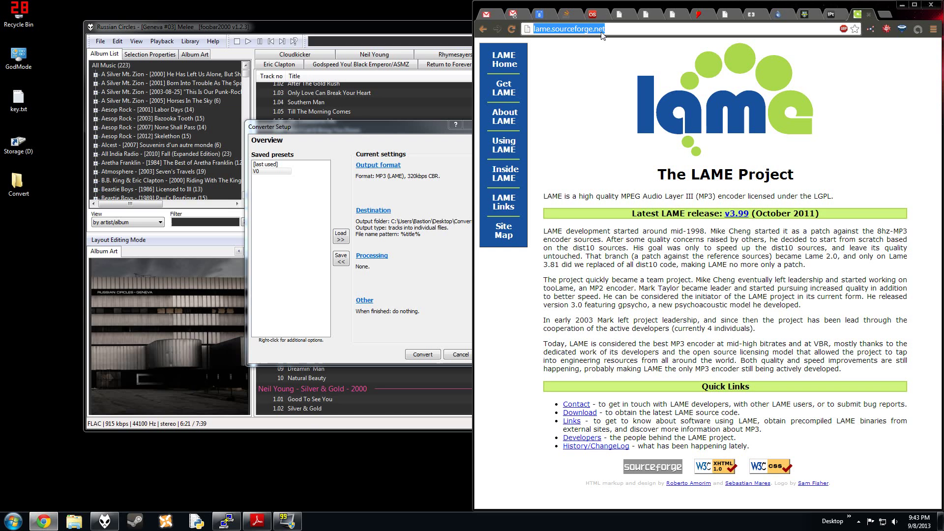
type("lame.exe")
key("Return")
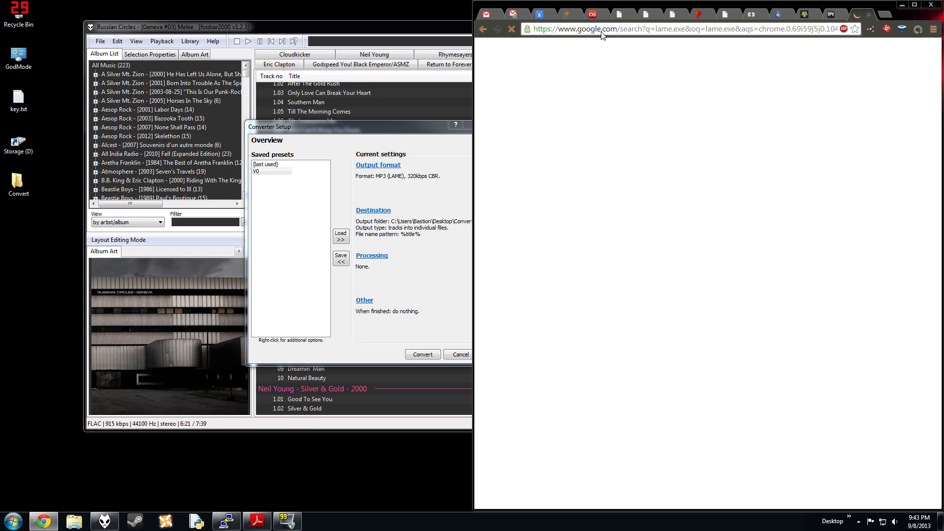
left_click(599, 134)
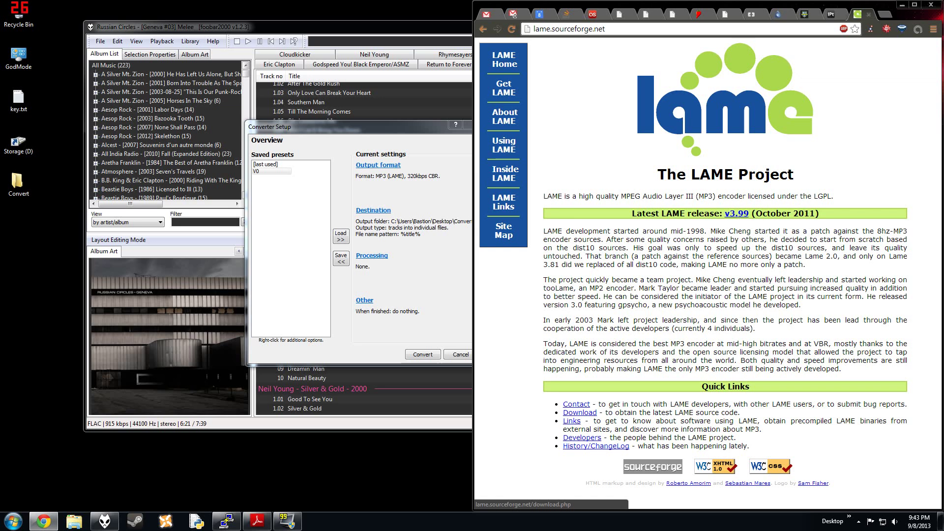
Browse to D:\Applications\Audacity in Explorer and locate lame.exe
left_click(13, 520)
left_click(148, 385)
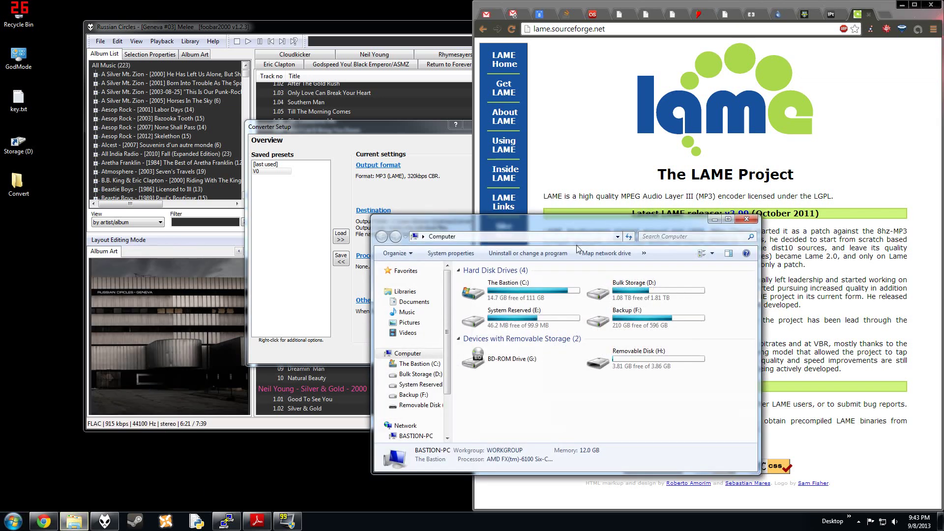
double_click(639, 295)
double_click(502, 281)
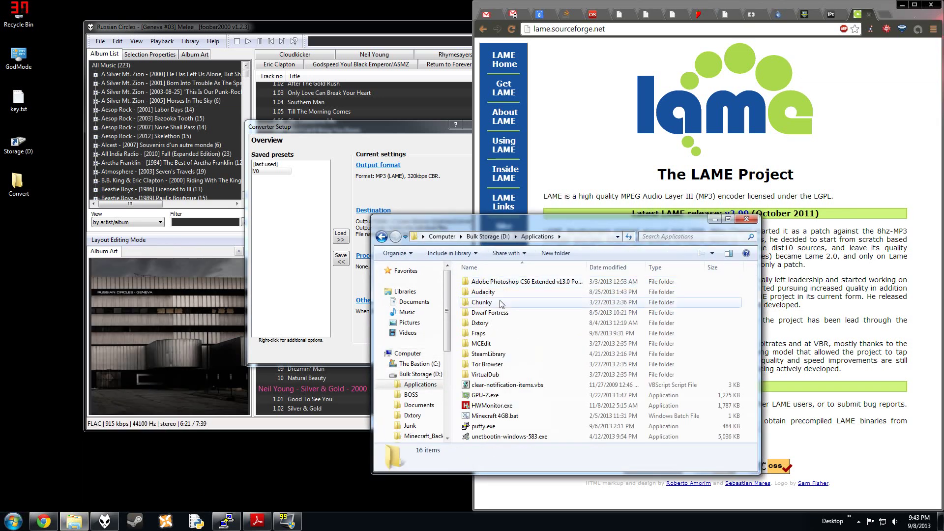
left_click(493, 293)
double_click(493, 293)
left_click(484, 333)
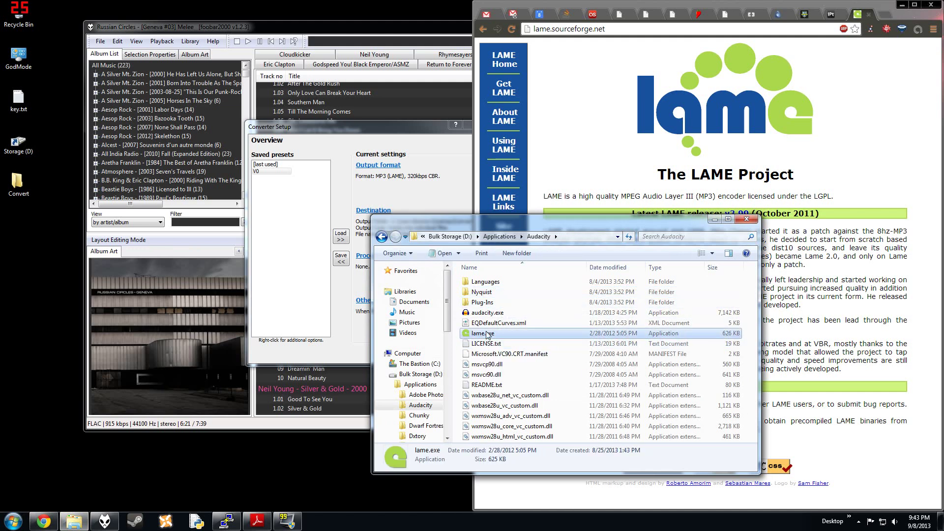
mouse_move(478, 334)
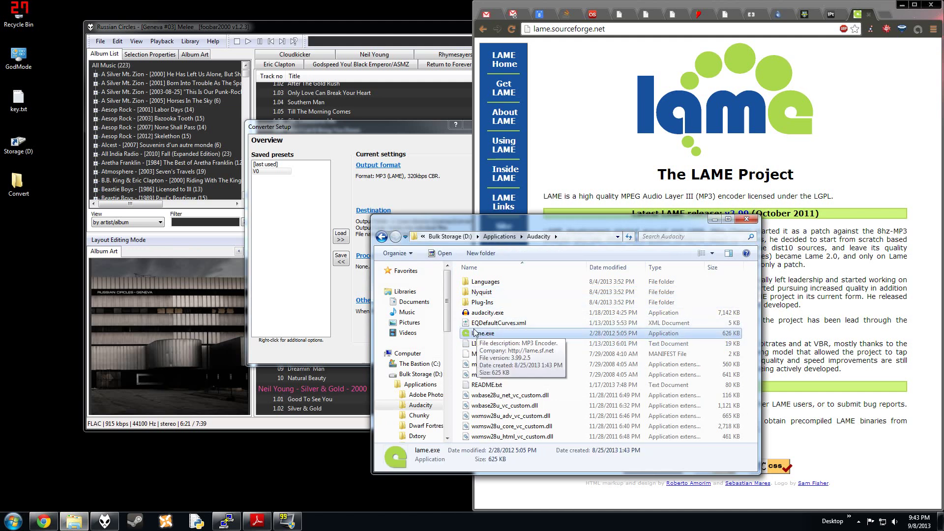
Start converting the Harvest tracks to MP3 and open the desktop Convert folder
left_click(335, 350)
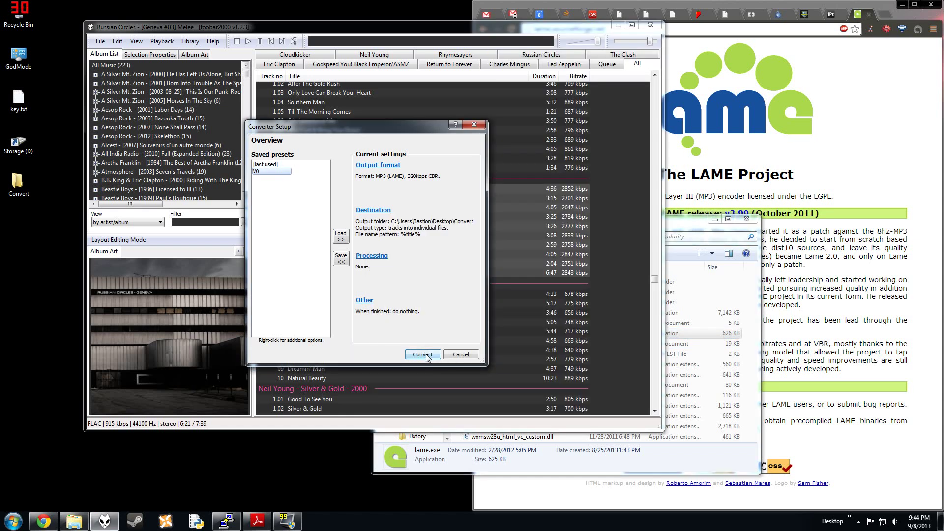
left_click(424, 355)
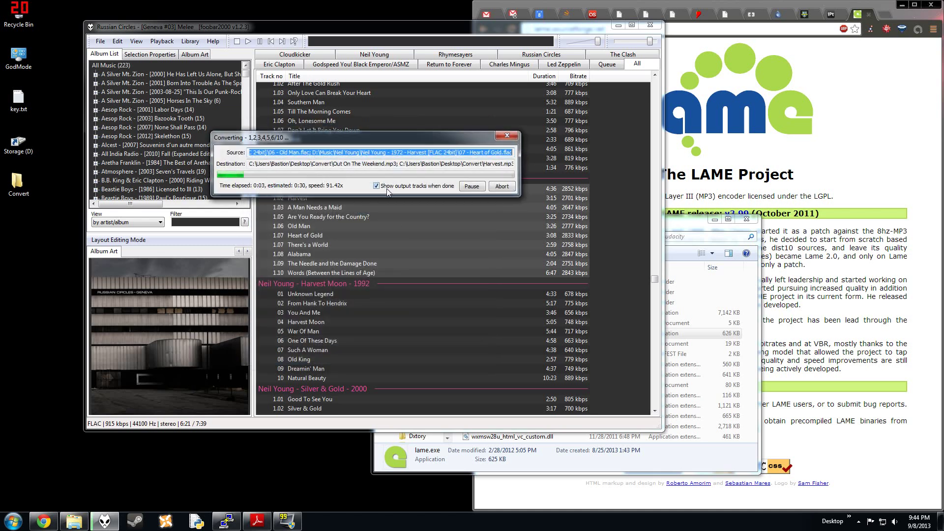
double_click(16, 190)
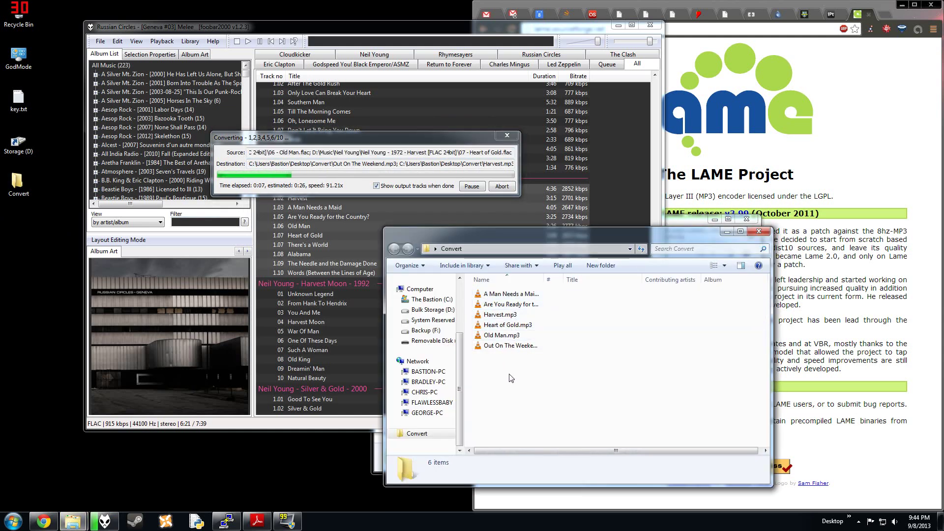
Check the tags and 320kbps bit rate in A Man Needs a Maid.mp3's Properties details
right_click(519, 294)
left_click(562, 288)
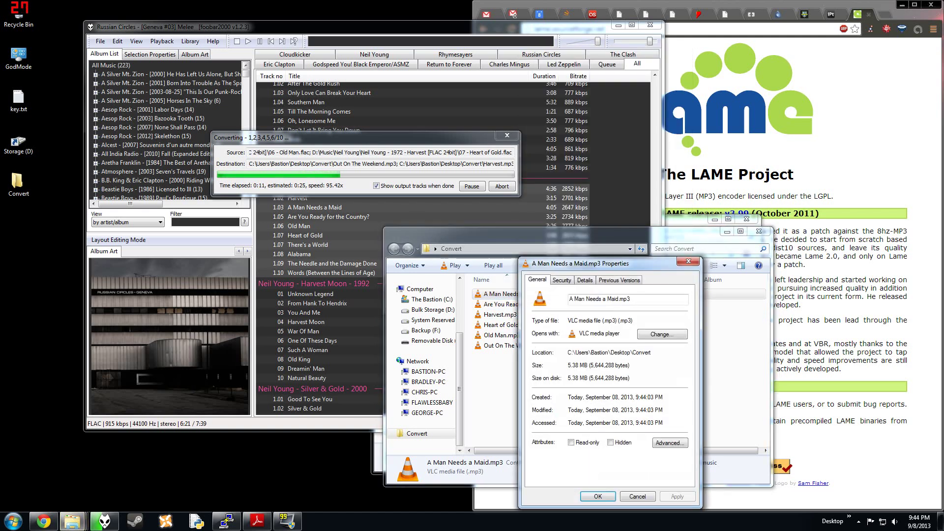
left_click(585, 281)
scroll(682, 320, "down", 3)
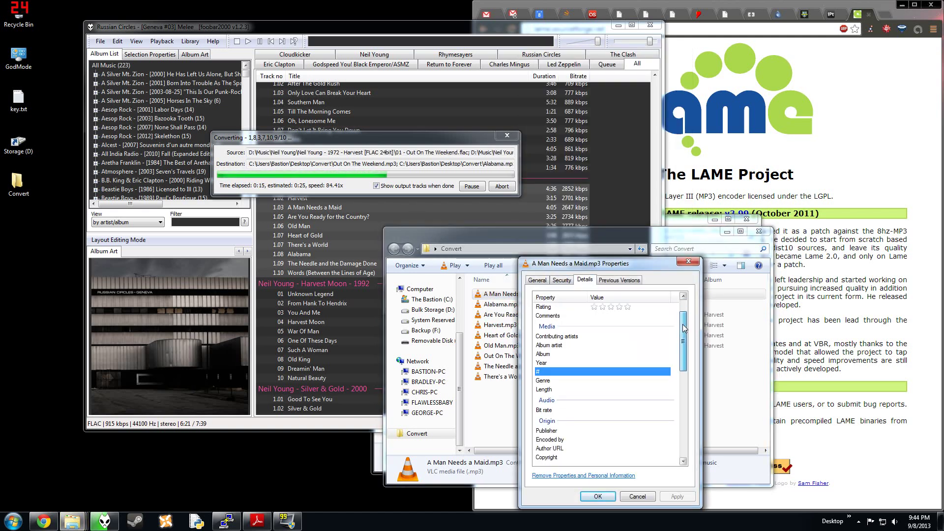
scroll(682, 323, "up", 3)
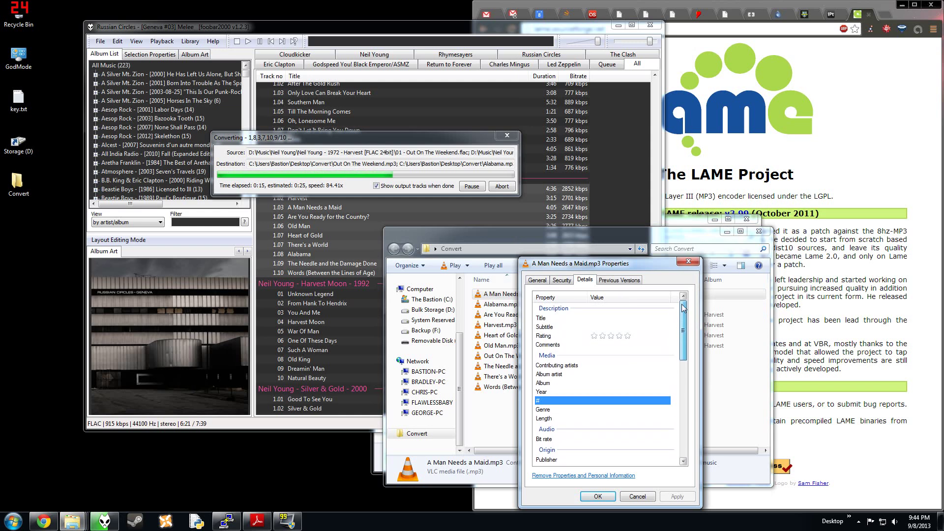
left_click(687, 264)
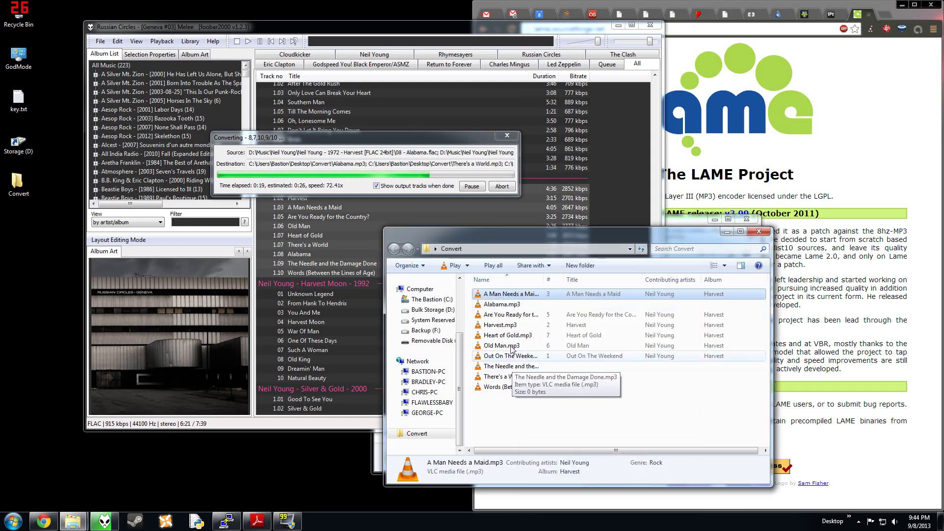
right_click(511, 294)
left_click(563, 284)
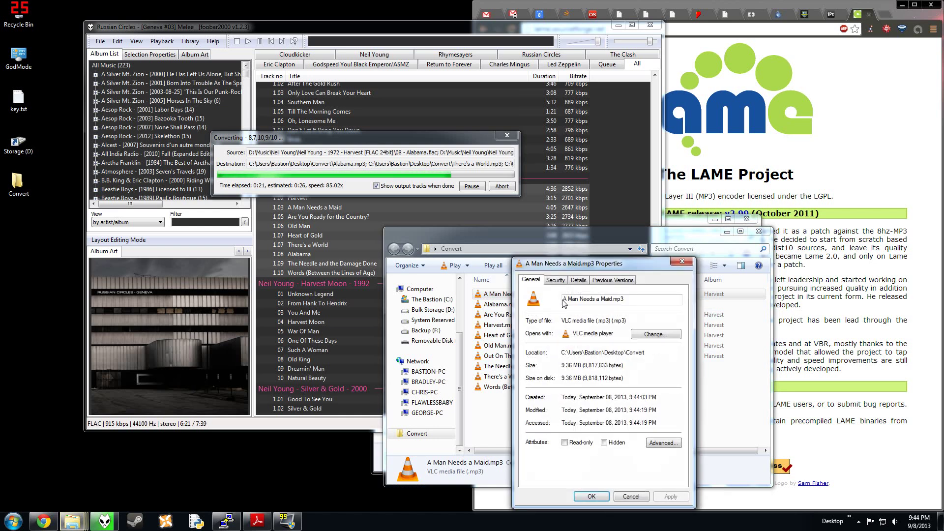
left_click(578, 280)
left_click(622, 401)
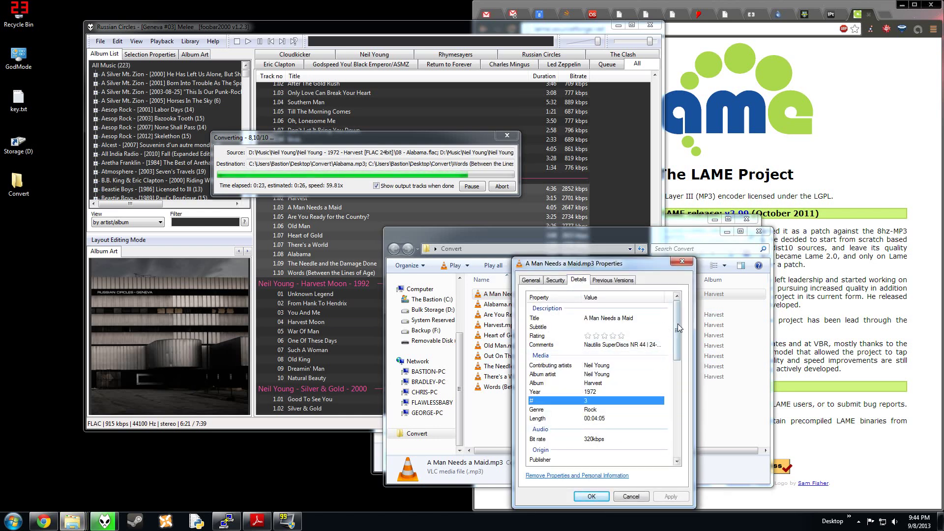
mouse_move(677, 328)
left_mouse_down()
mouse_move(677, 429)
mouse_move(677, 333)
left_mouse_up()
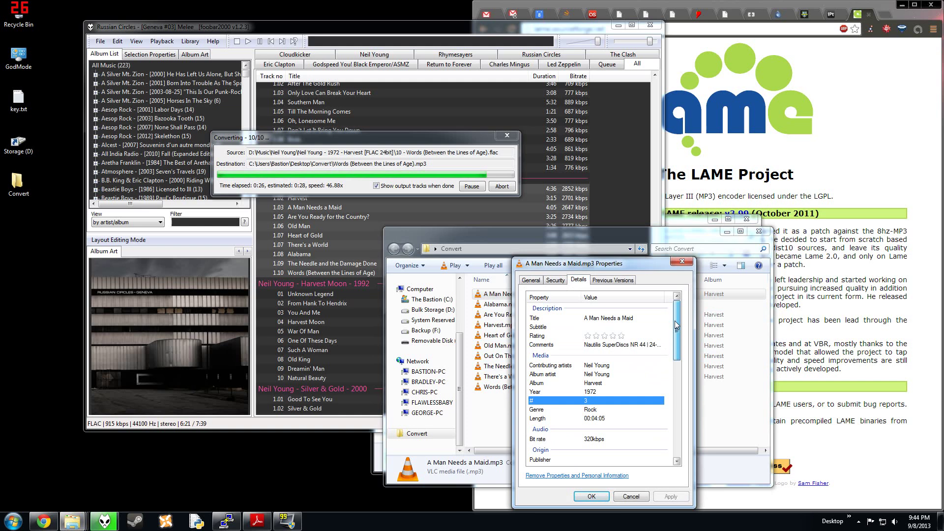
Close the file's Properties dialog and the Converter Output window
left_click(681, 262)
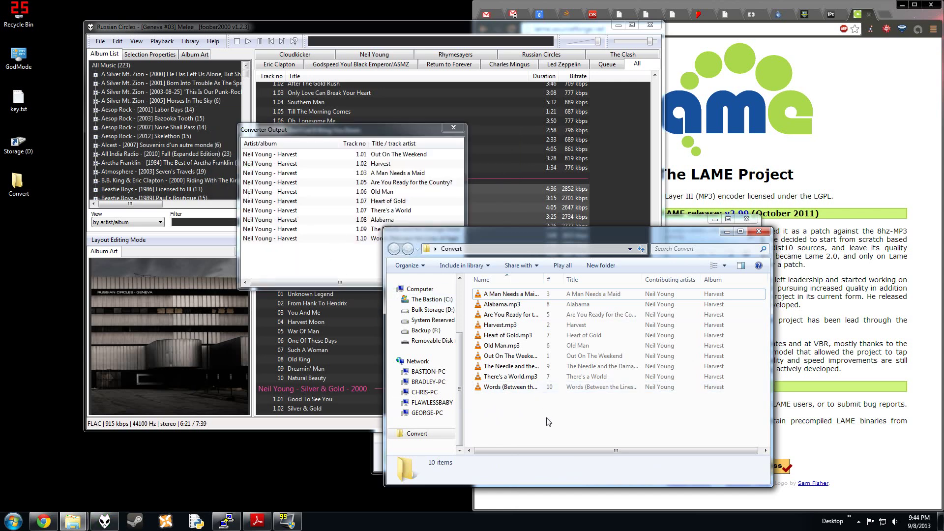
left_click_drag(352, 131, 283, 145)
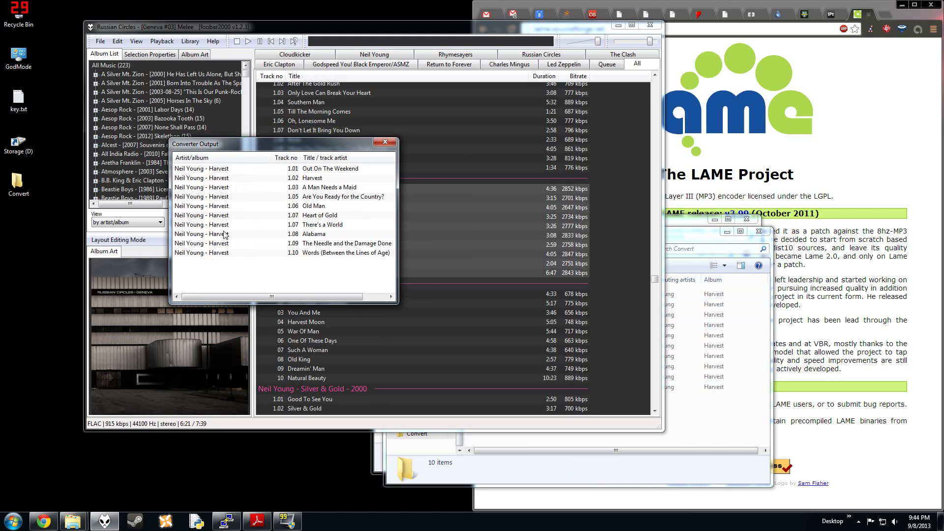
left_click(384, 143)
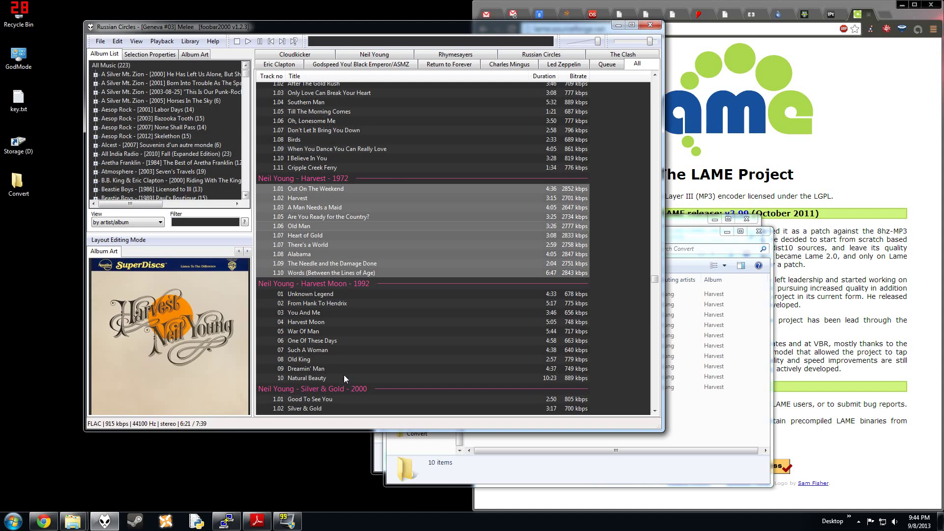
Widen the Convert folder's Name column to show the full Harvest MP3 file names
left_click(574, 441)
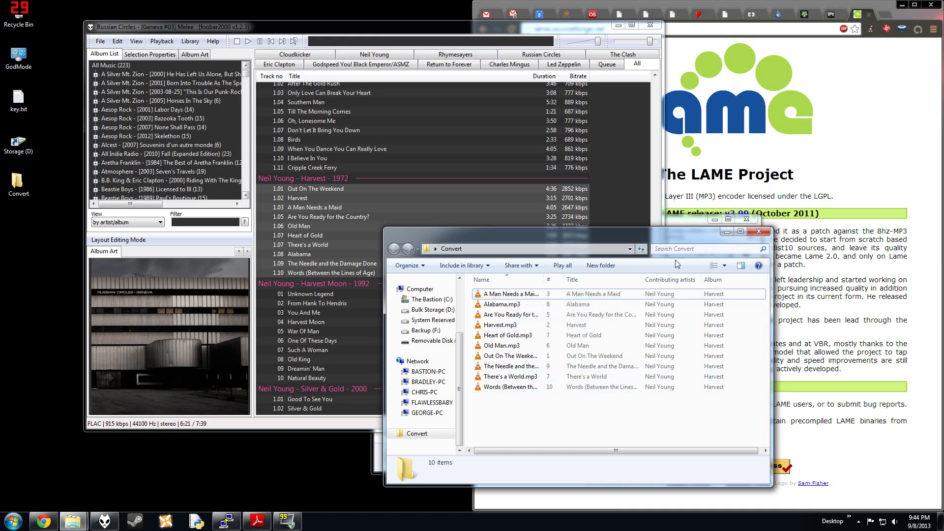
left_click_drag(546, 275, 591, 277)
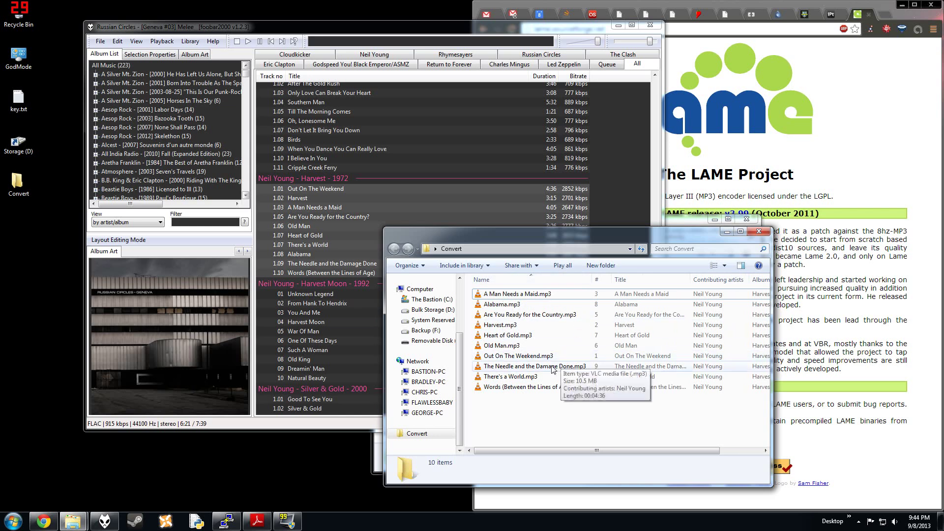
left_click(507, 296)
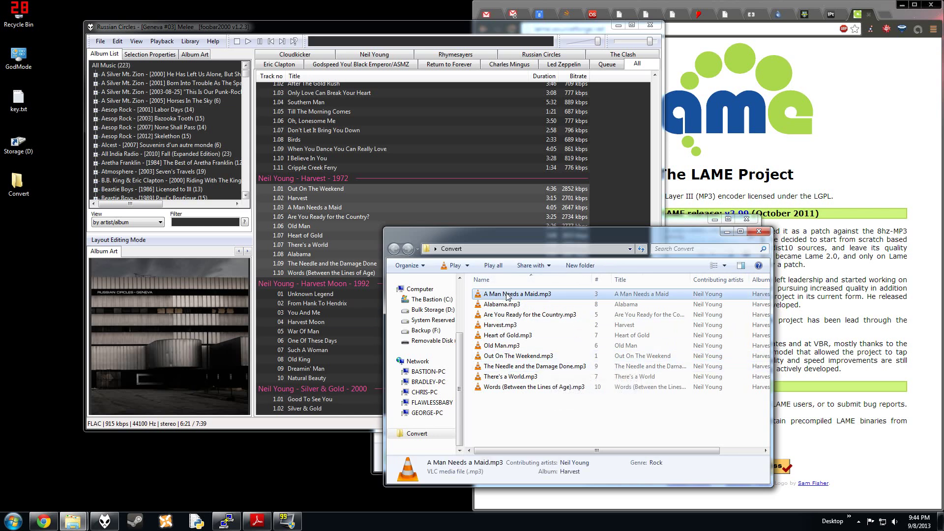